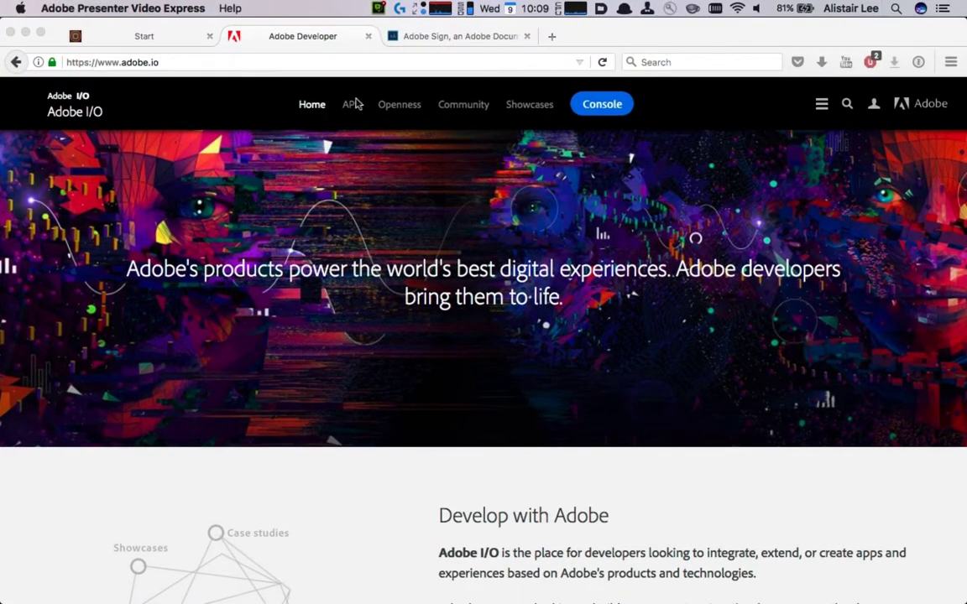
# Visit the Adobe Sign developer page under Adobe I/O APIs, then return to the AEM tab.
pyautogui.click(347, 102)
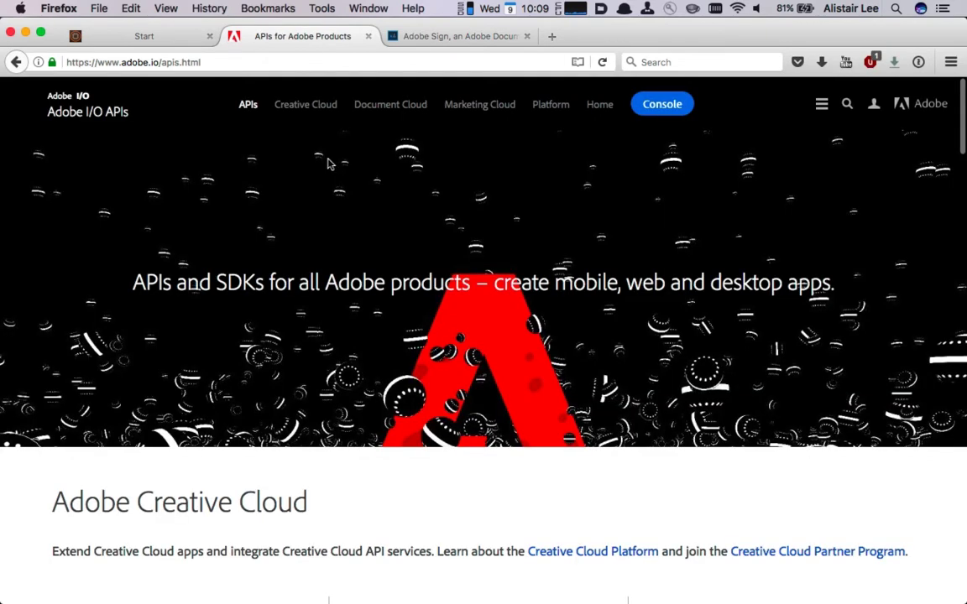
pyautogui.scroll(-20, 327, 164)
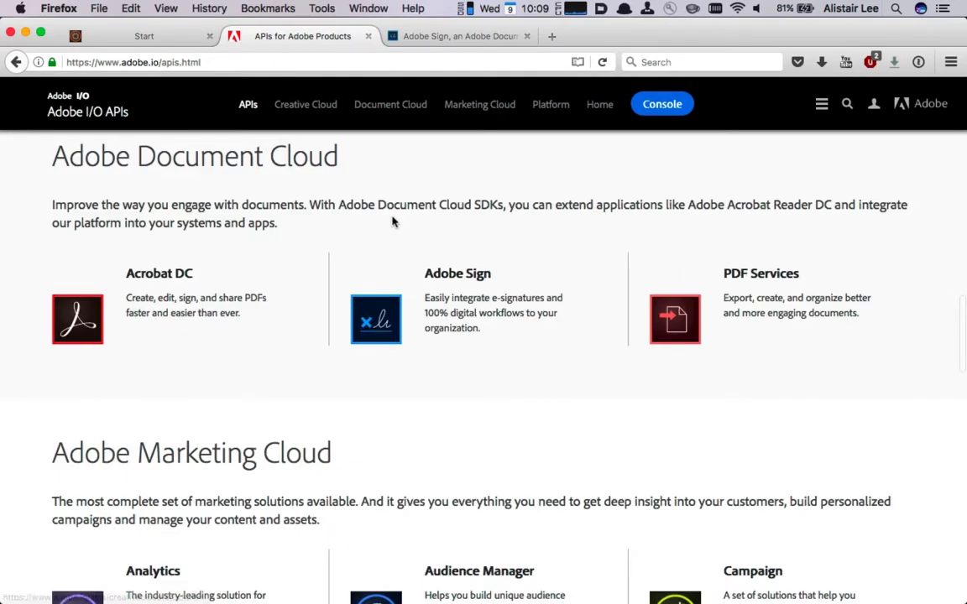
pyautogui.scroll(-1, 393, 221)
pyautogui.click(397, 252)
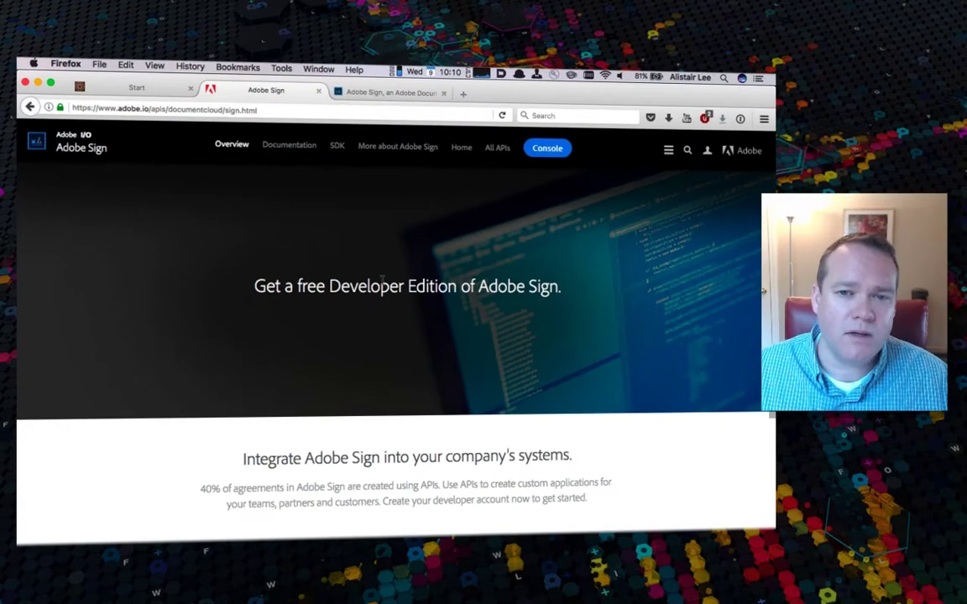
pyautogui.click(117, 85)
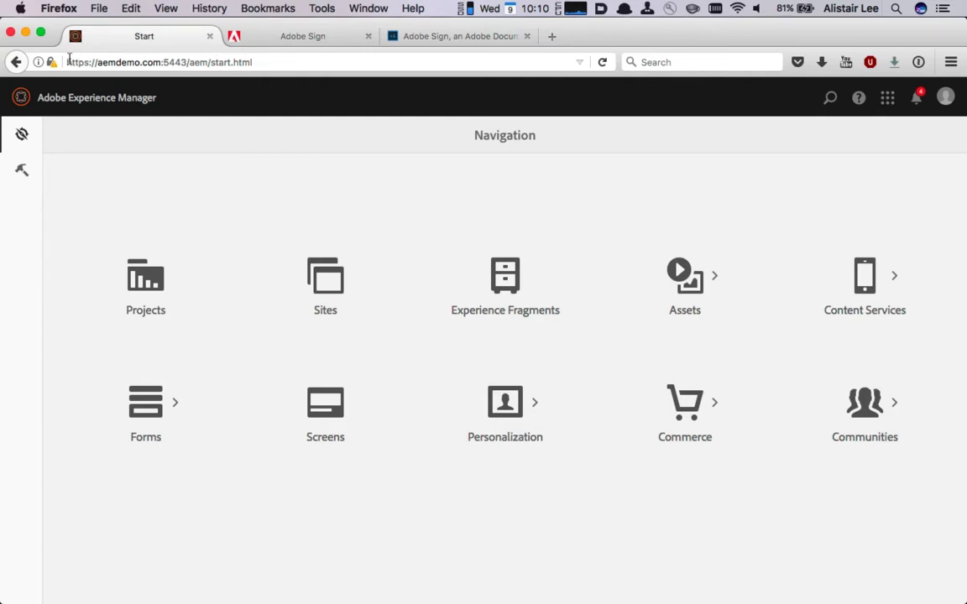
# Open Tools > Deployment > Cloud Services and show the Adobe Sign configurations.
pyautogui.click(18, 171)
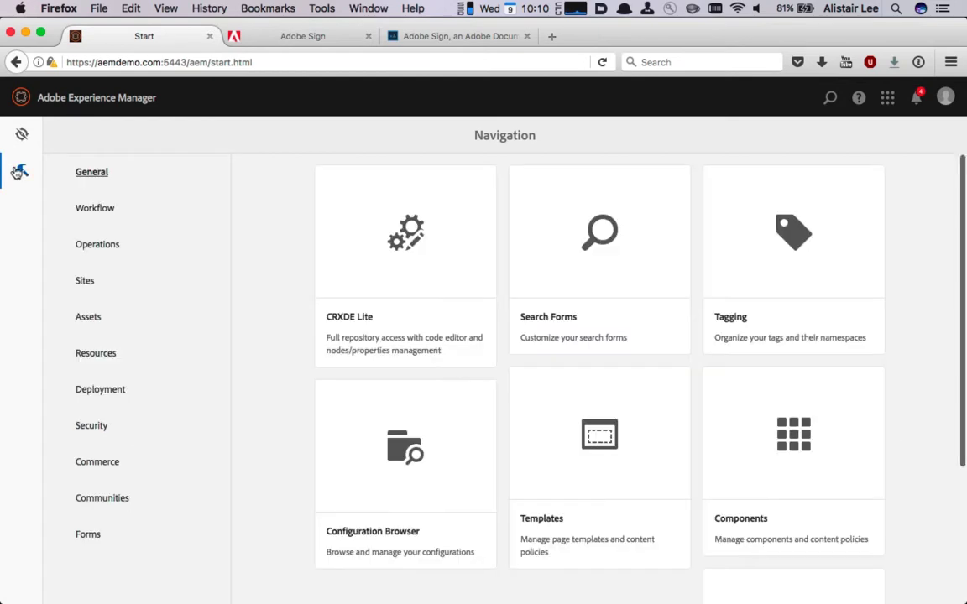
pyautogui.click(120, 346)
pyautogui.click(113, 388)
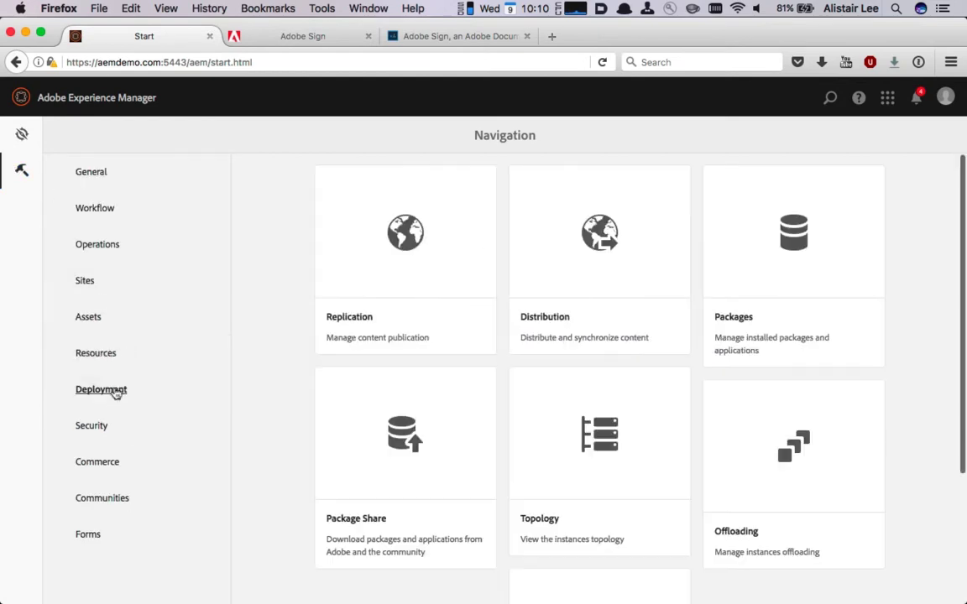
pyautogui.scroll(-4, 433, 427)
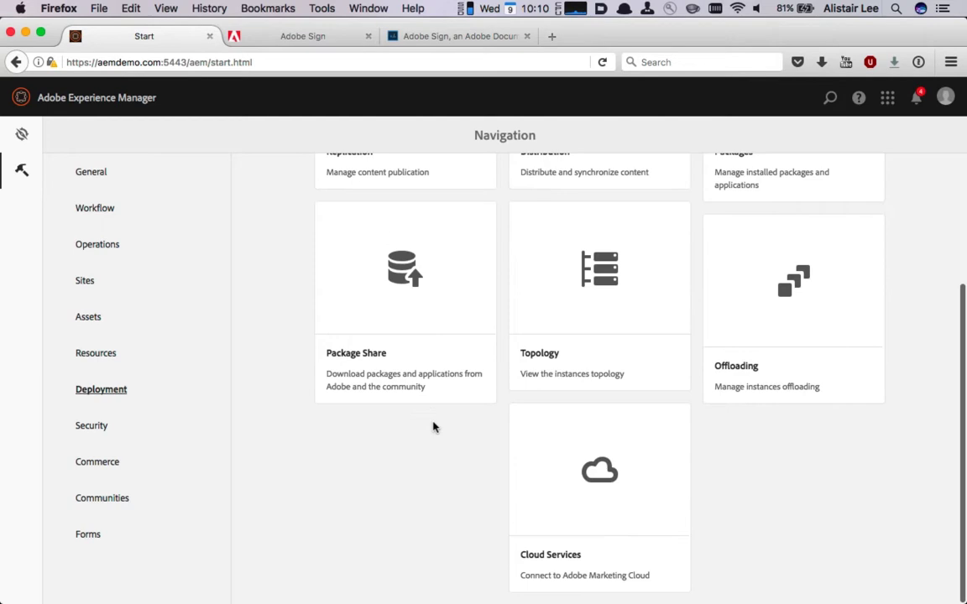
pyautogui.click(552, 466)
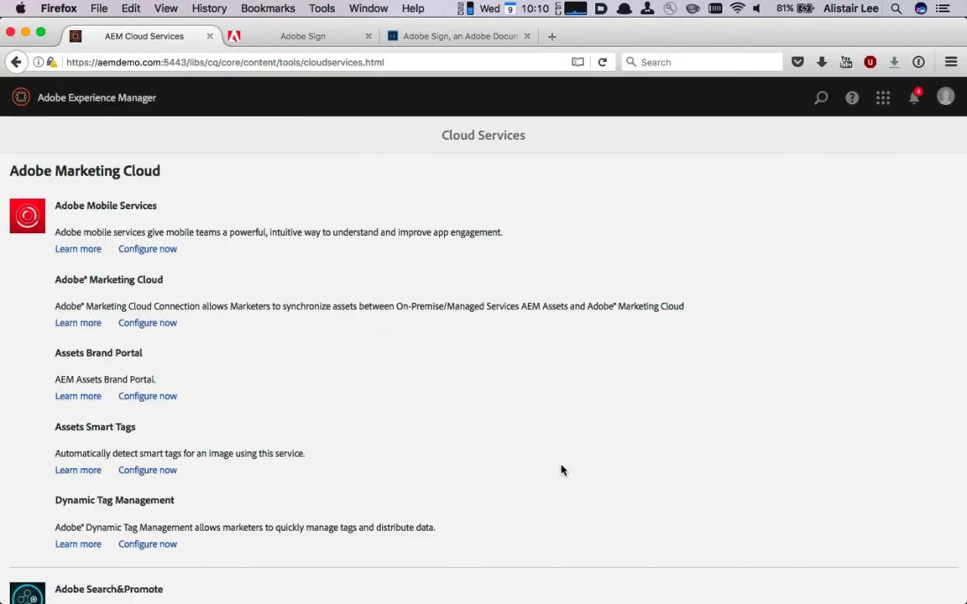
pyautogui.scroll(-10, 561, 470)
pyautogui.scroll(-15, 561, 469)
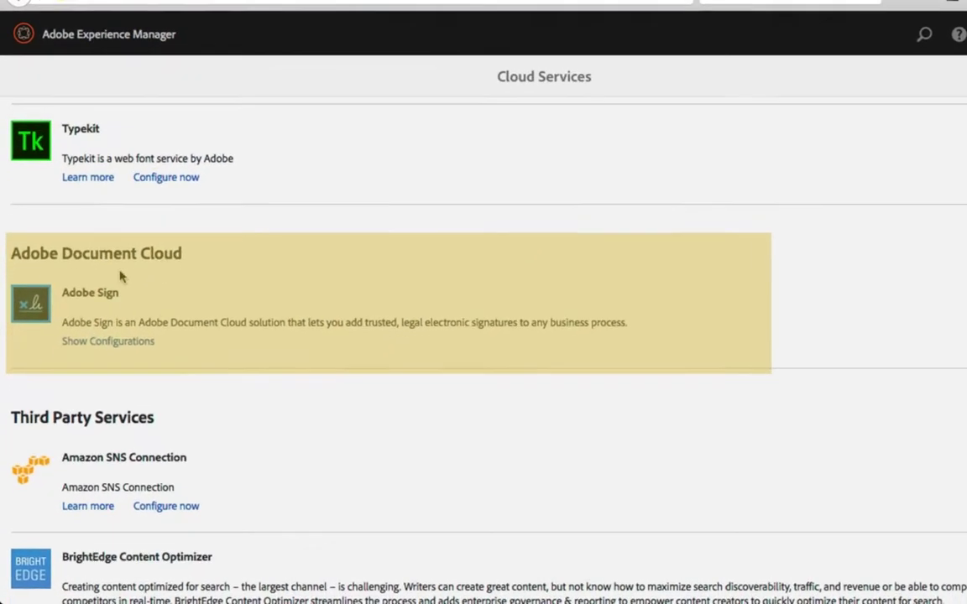
pyautogui.click(111, 341)
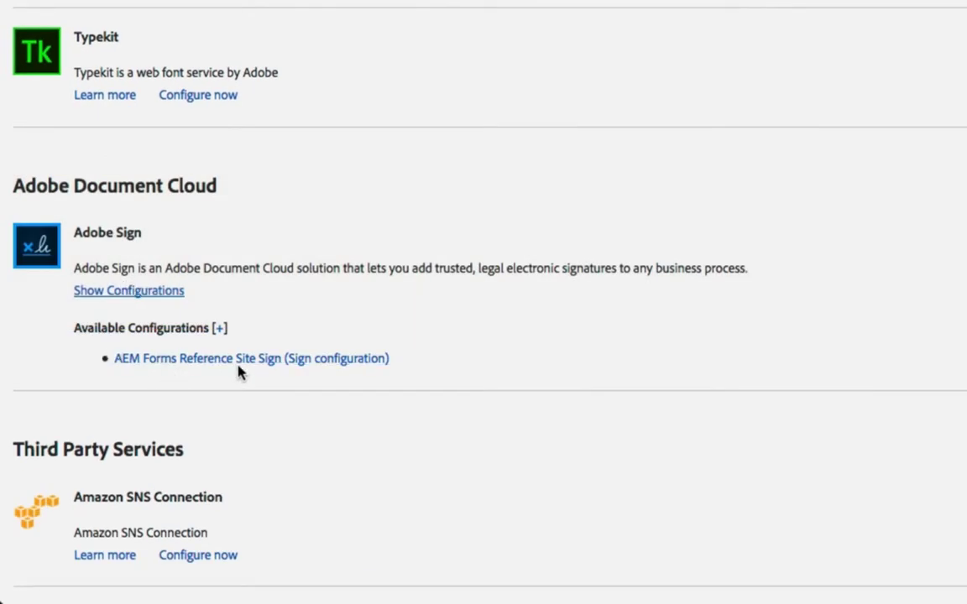
# Create a new Adobe Sign cloud configuration titled 'signConfig'.
pyautogui.click(210, 329)
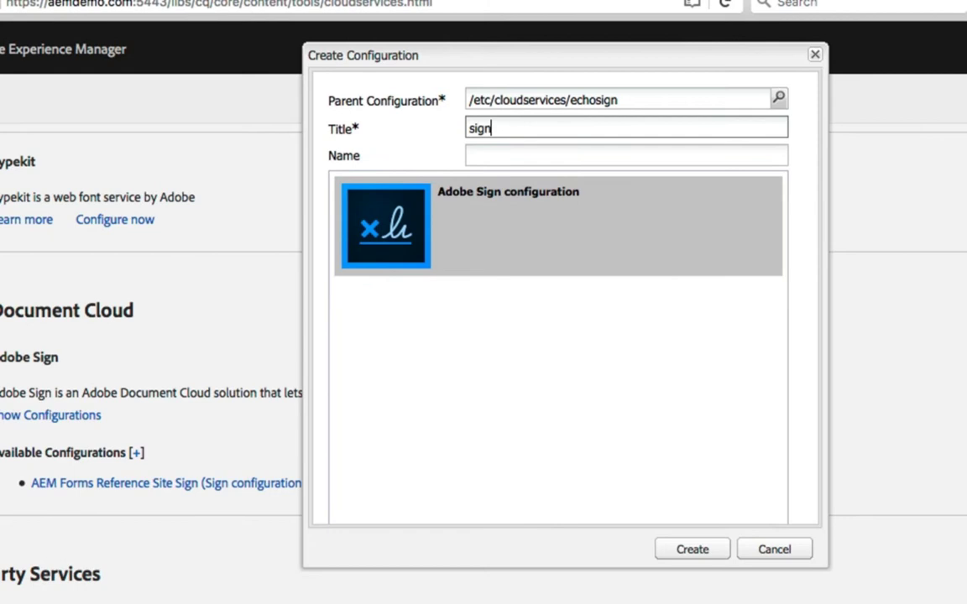
pyautogui.write('signConfig')
pyautogui.press('Tab')
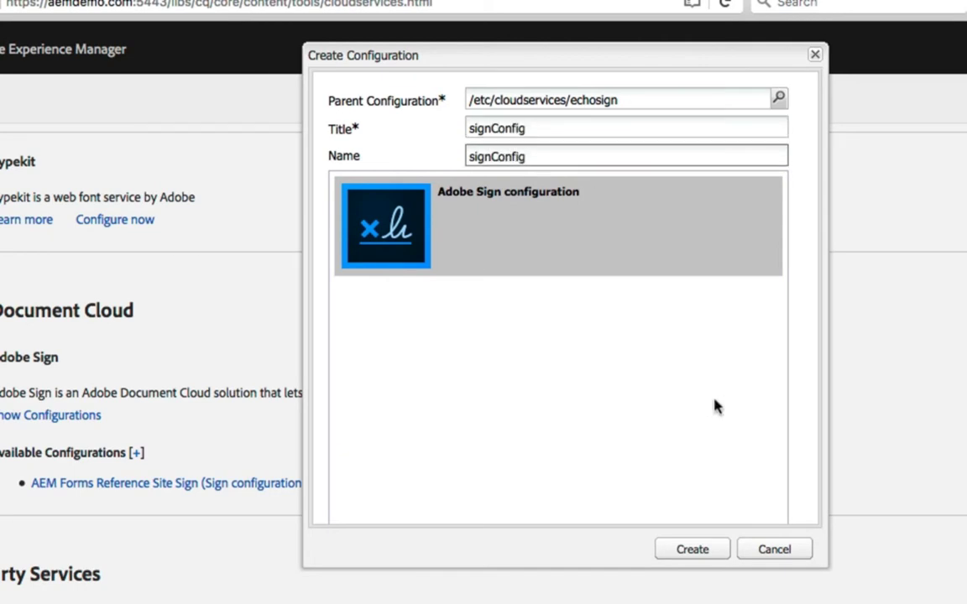
pyautogui.click(690, 551)
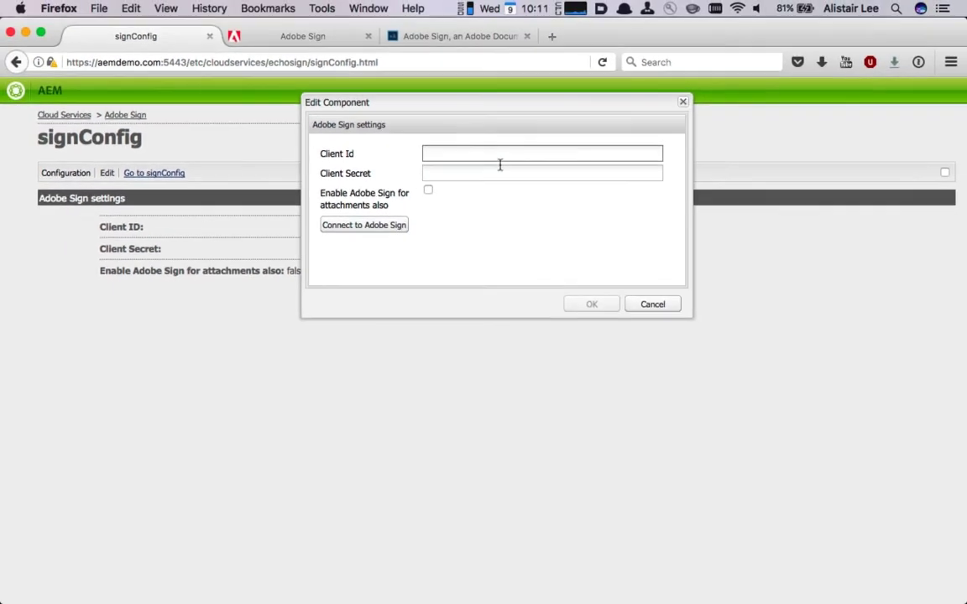
# In the Adobe Sign account, go to API settings and show the API Applications list.
pyautogui.click(423, 33)
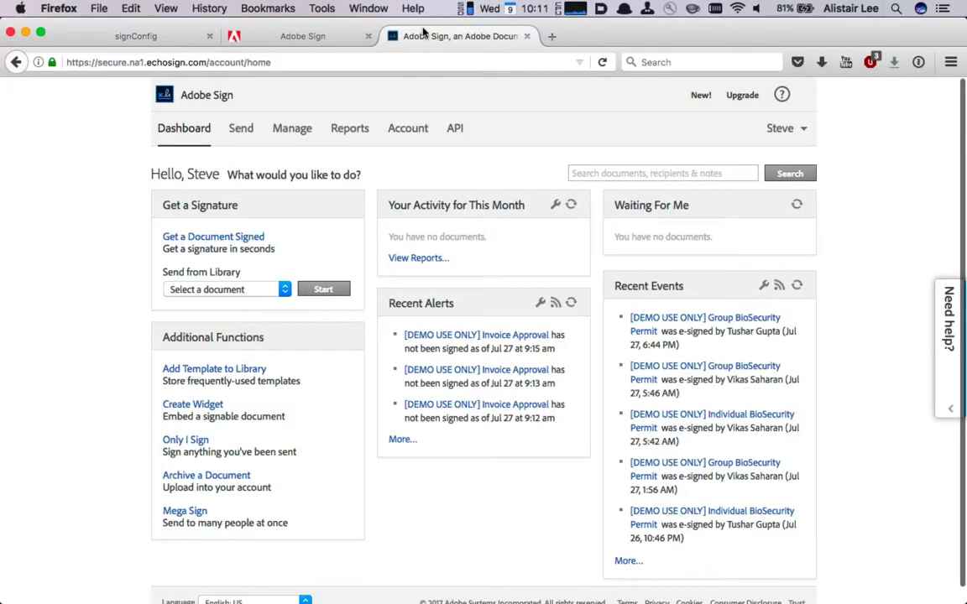
pyautogui.click(454, 128)
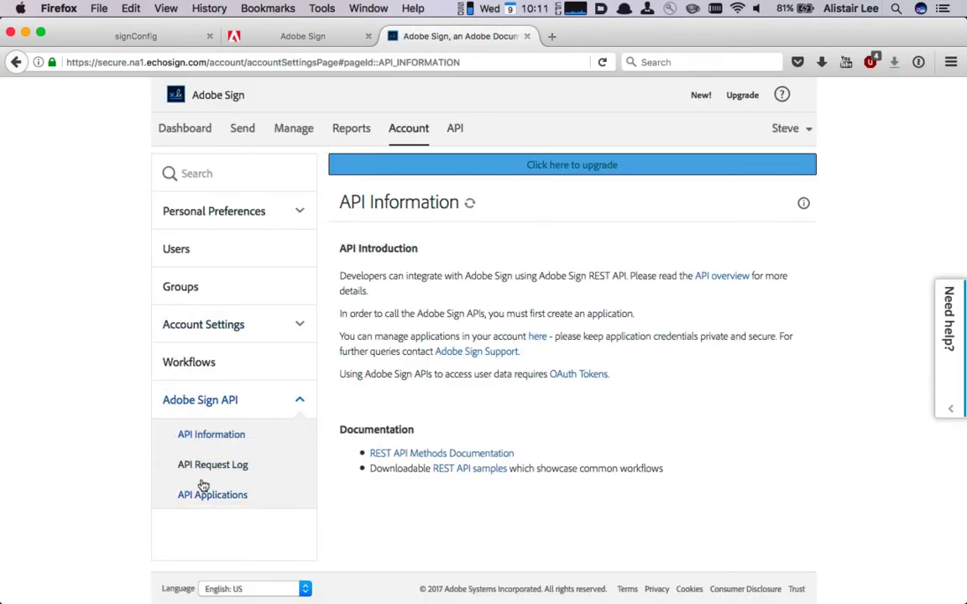
pyautogui.click(204, 492)
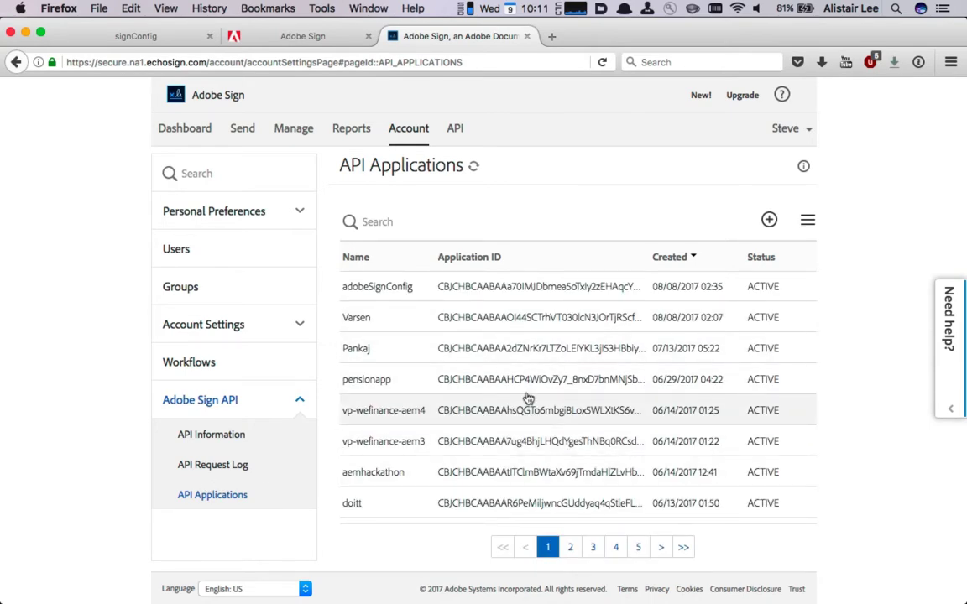
# Add a CUSTOMER-domain API application with Name and Display Name 'signConfig' and save it.
pyautogui.click(769, 220)
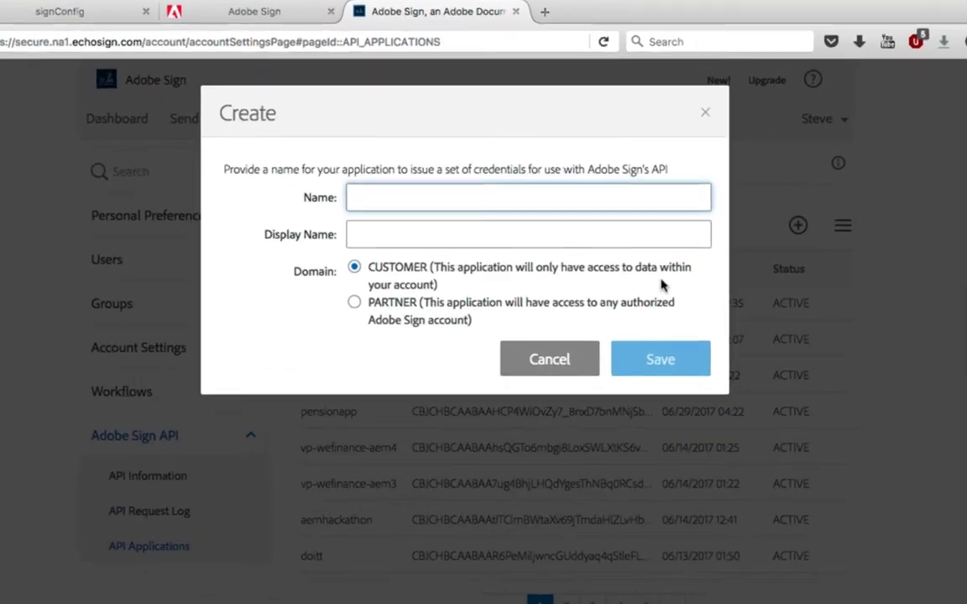
pyautogui.write('signConfig')
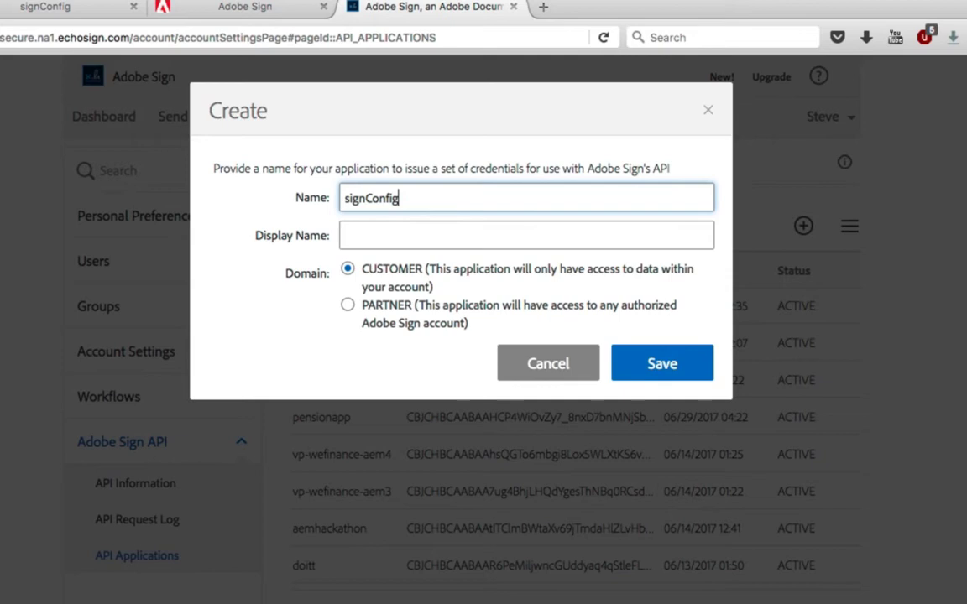
pyautogui.click(526, 235)
pyautogui.write('sig')
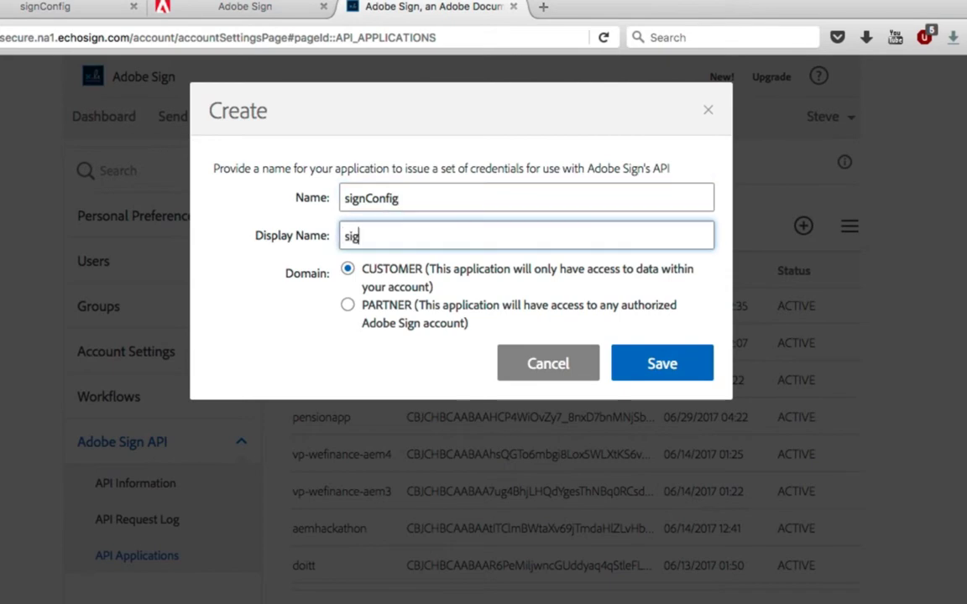
pyautogui.write('nCon')
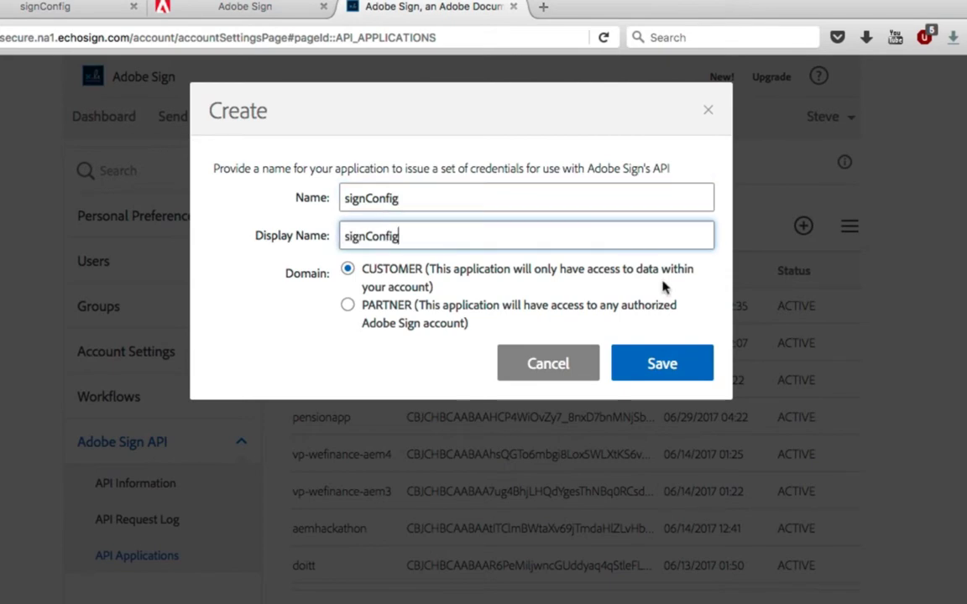
pyautogui.write('fig')
pyautogui.click(683, 369)
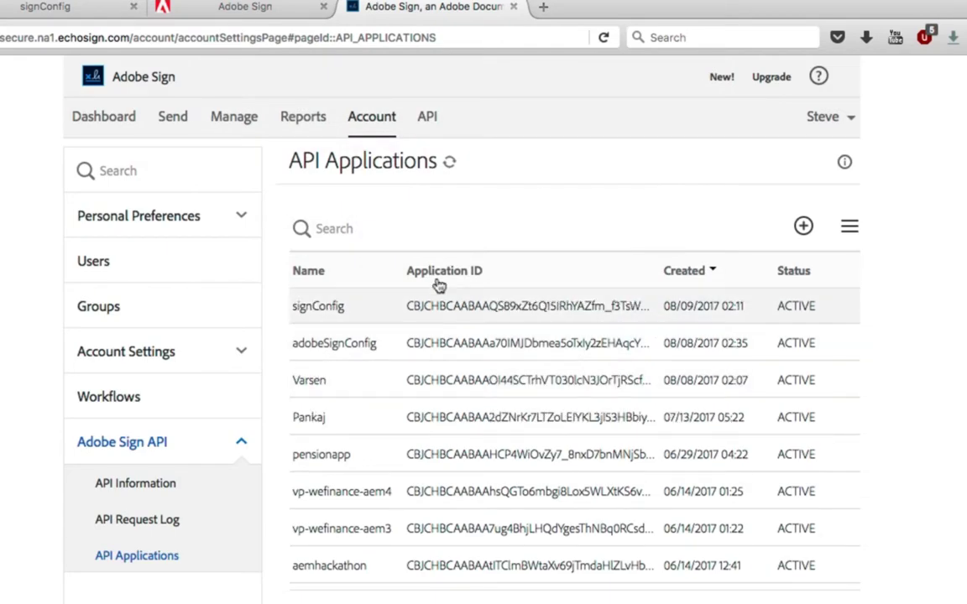
pyautogui.click(311, 305)
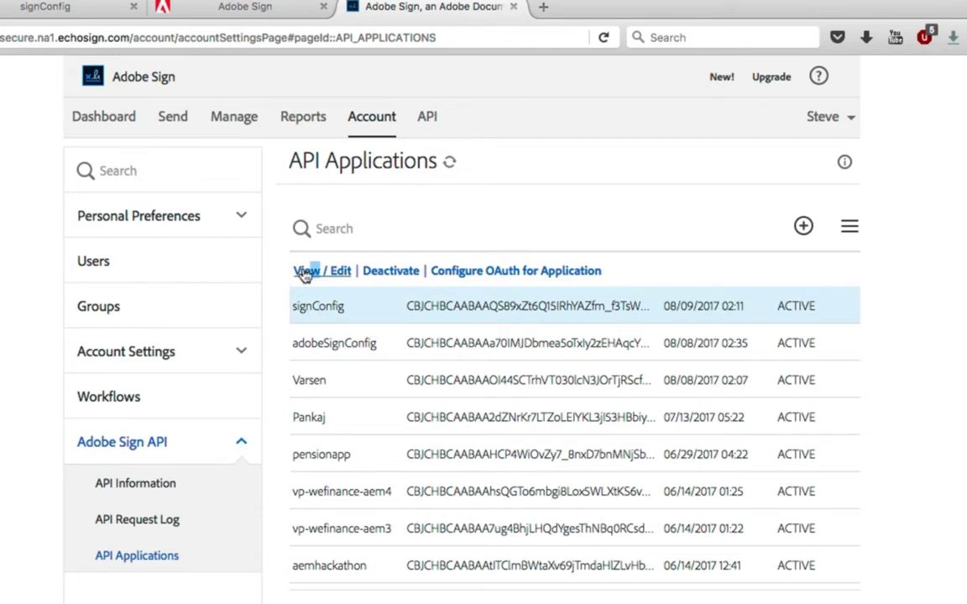
pyautogui.click(307, 271)
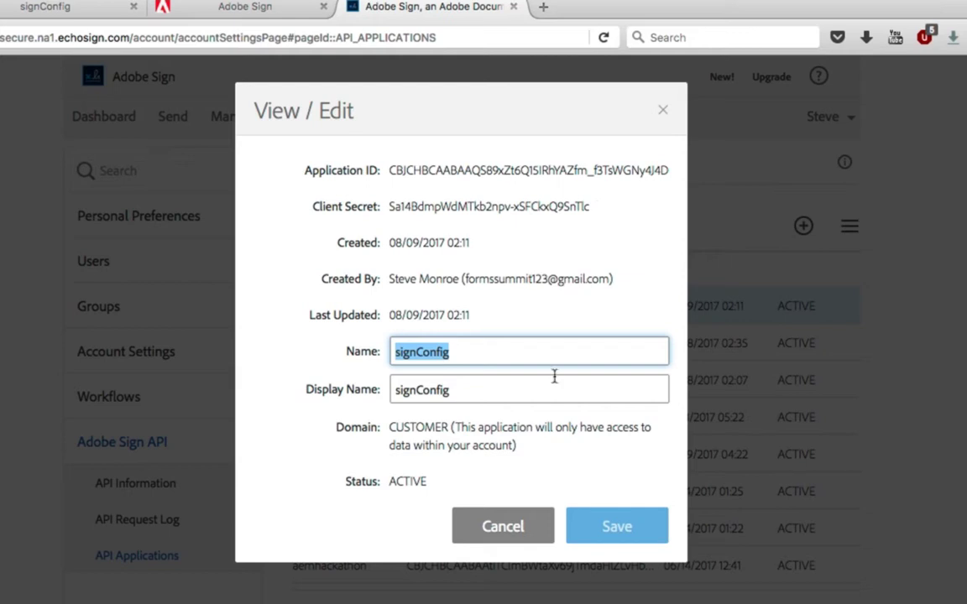
pyautogui.click(522, 525)
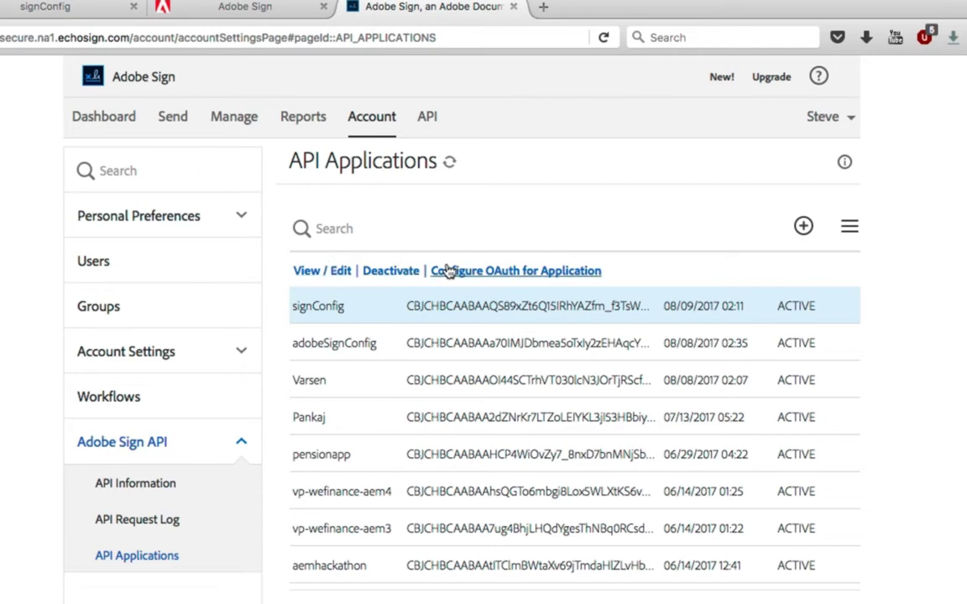
# Enable agreement_read, agreement_write, agreement_send, widget_read, widget_write and workflow_read OAuth scopes for signConfig.
pyautogui.click(435, 271)
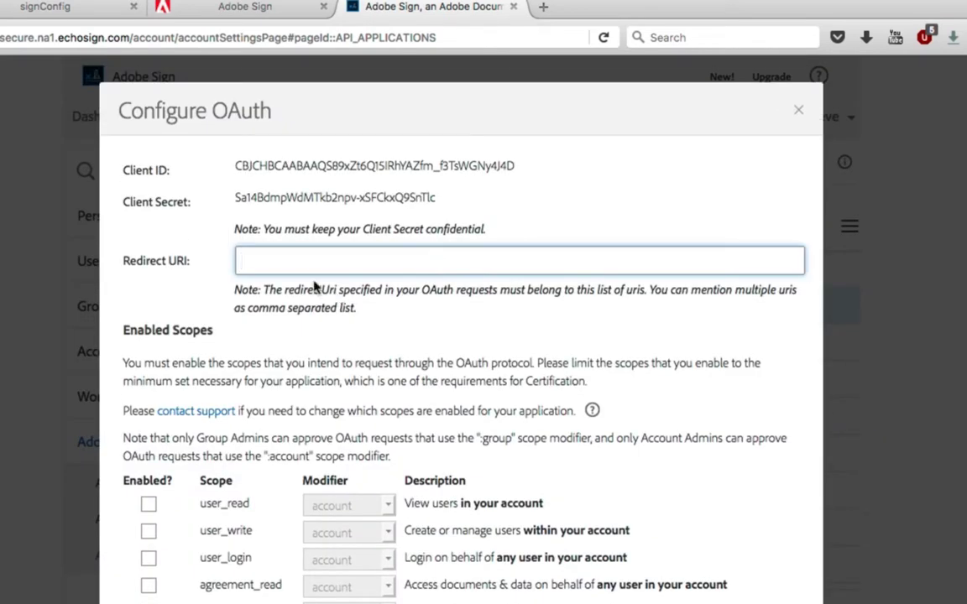
pyautogui.scroll(-5, 372, 314)
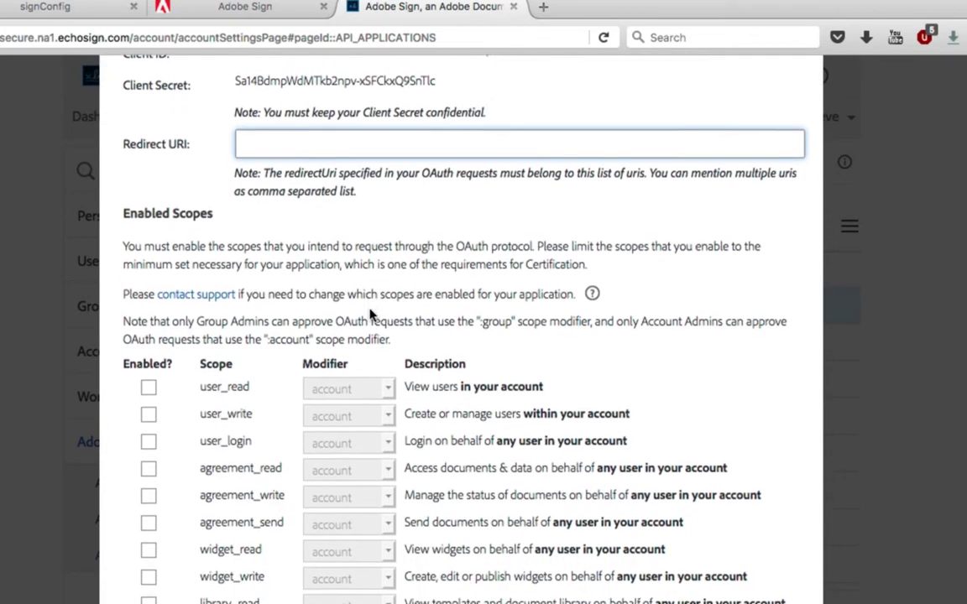
pyautogui.scroll(-2, 372, 314)
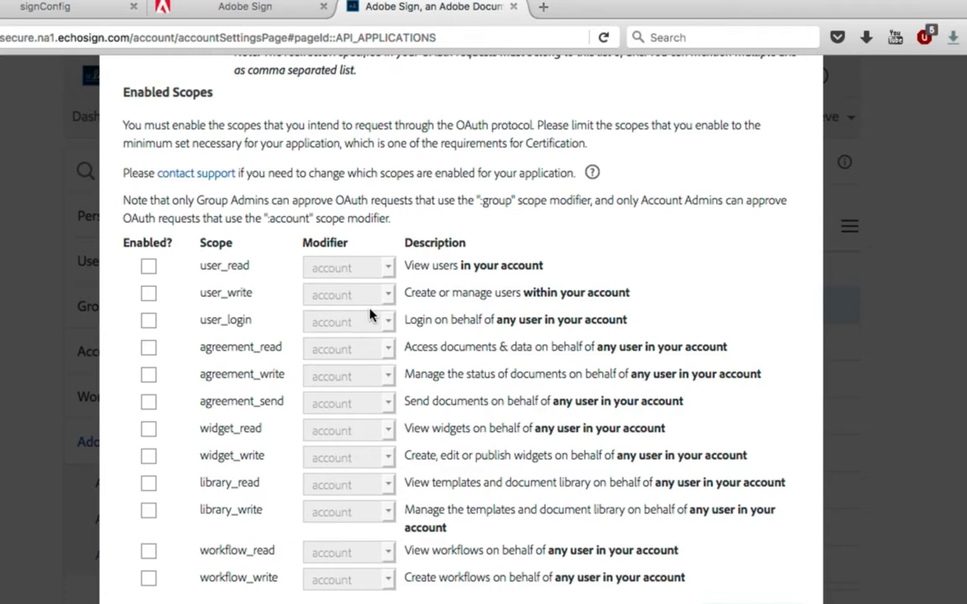
pyautogui.click(144, 348)
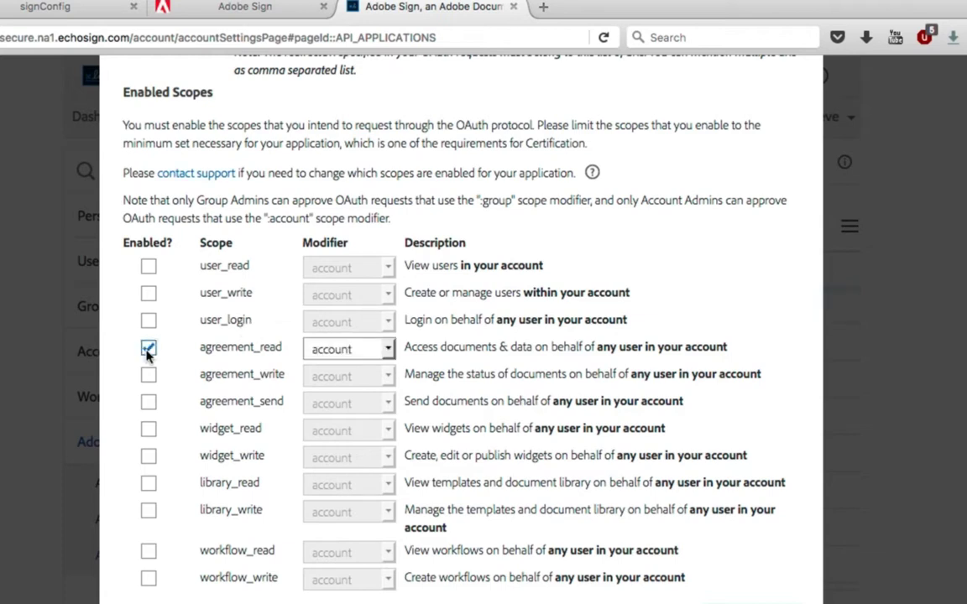
pyautogui.click(143, 374)
pyautogui.click(139, 397)
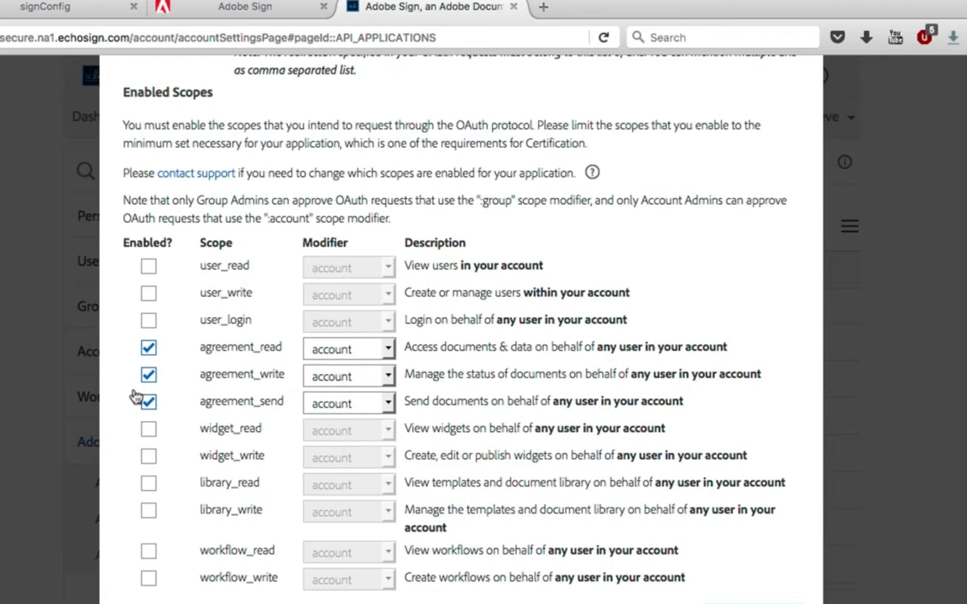
pyautogui.click(143, 429)
pyautogui.click(136, 457)
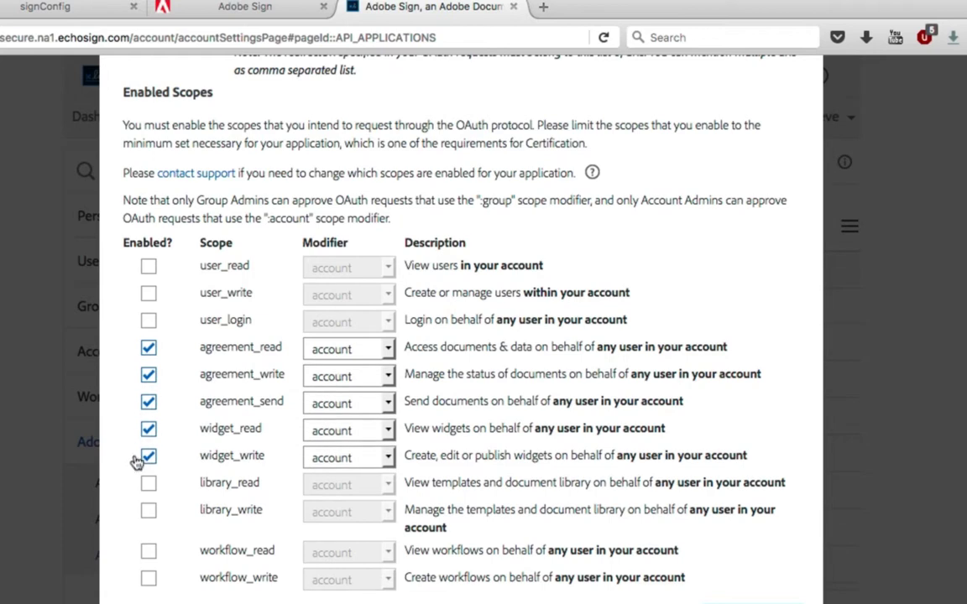
pyautogui.click(136, 552)
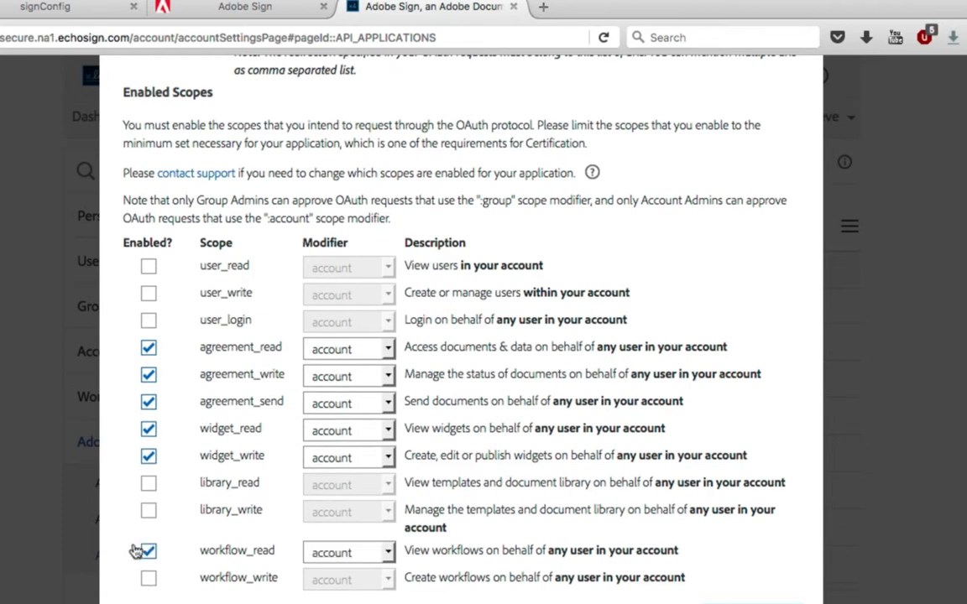
pyautogui.scroll(5, 187, 479)
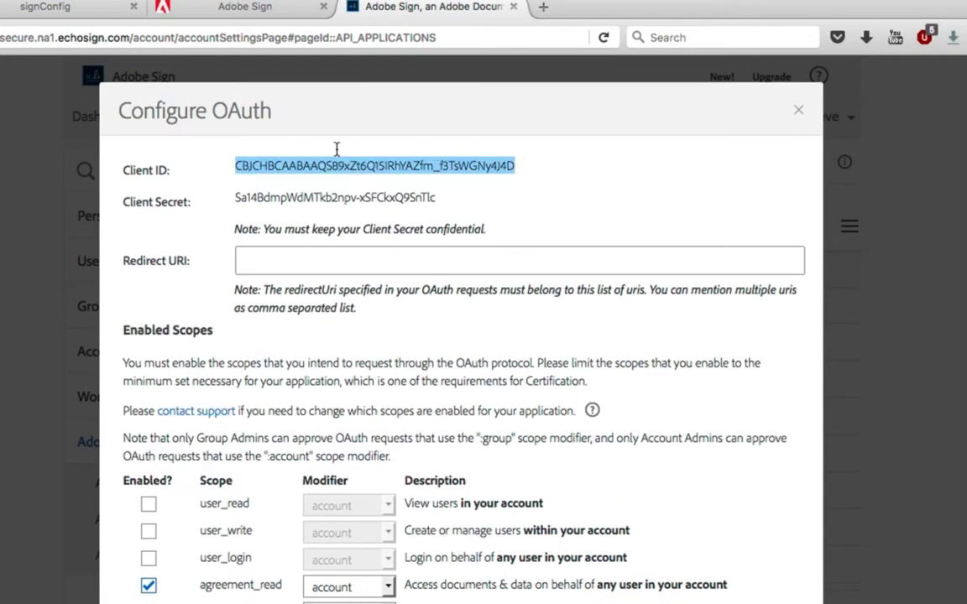
# Paste the Adobe Sign Client ID and Client Secret into AEM's signConfig settings, then select the page URL.
pyautogui.click(38, 7)
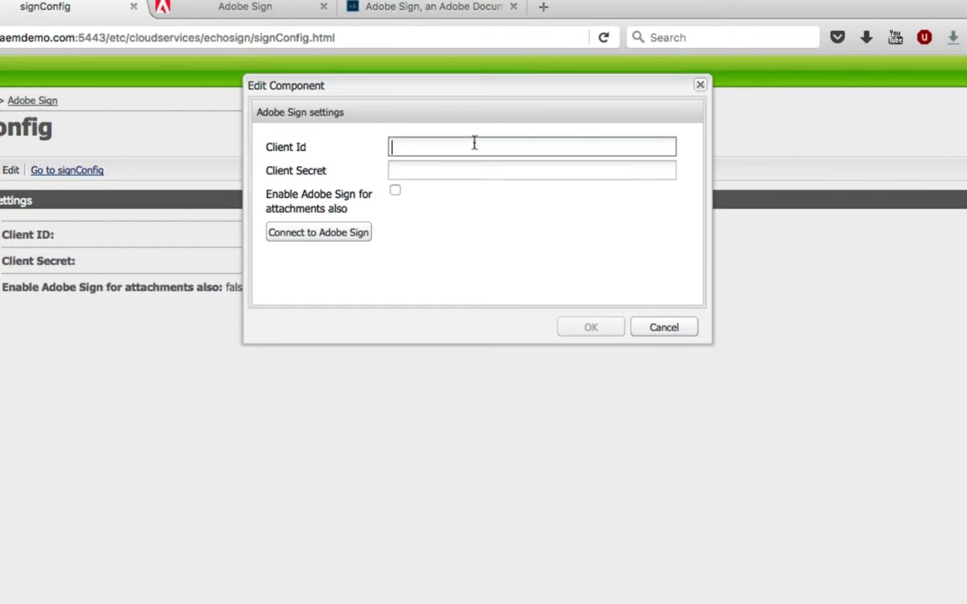
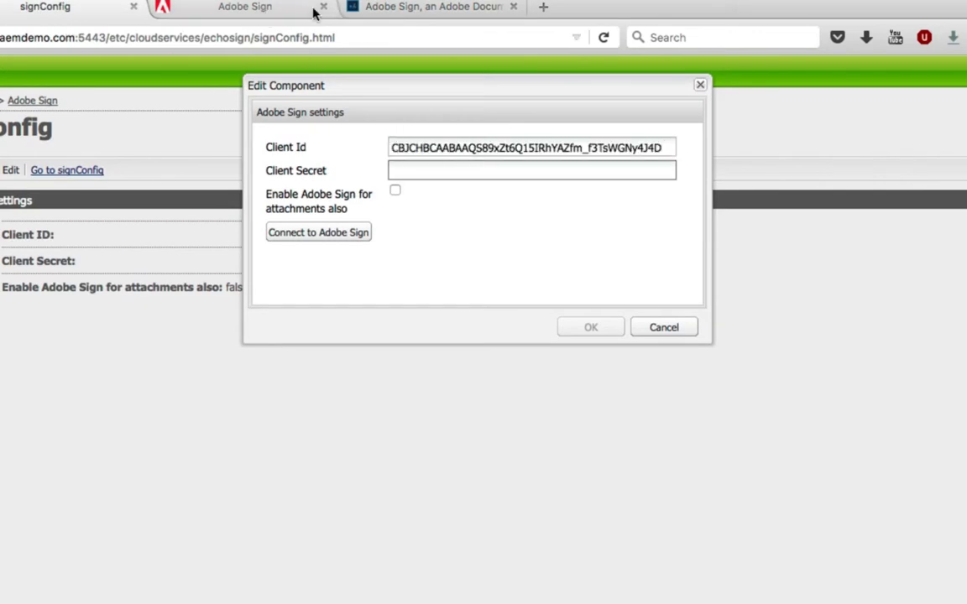
pyautogui.click(467, 6)
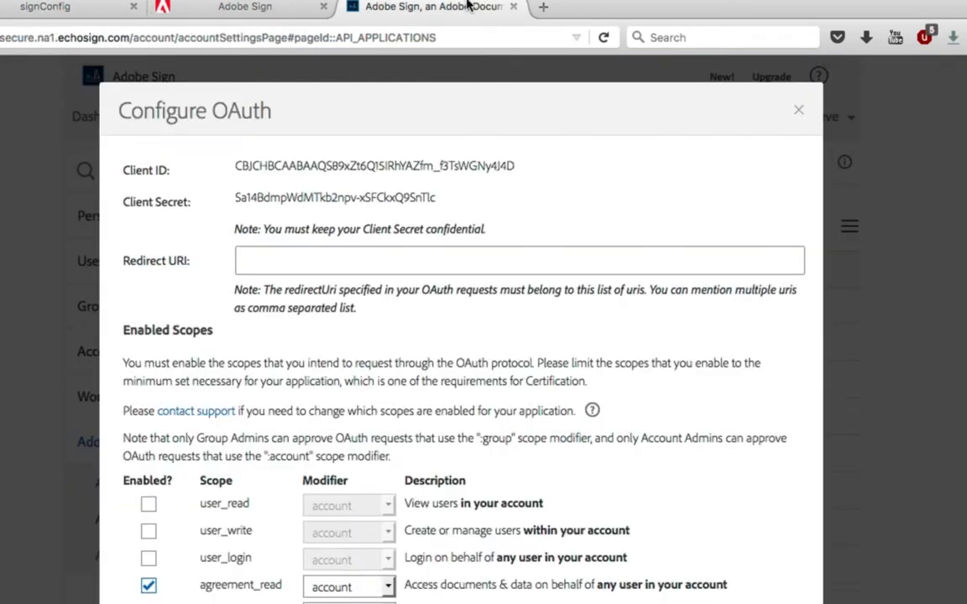
pyautogui.tripleClick(362, 195)
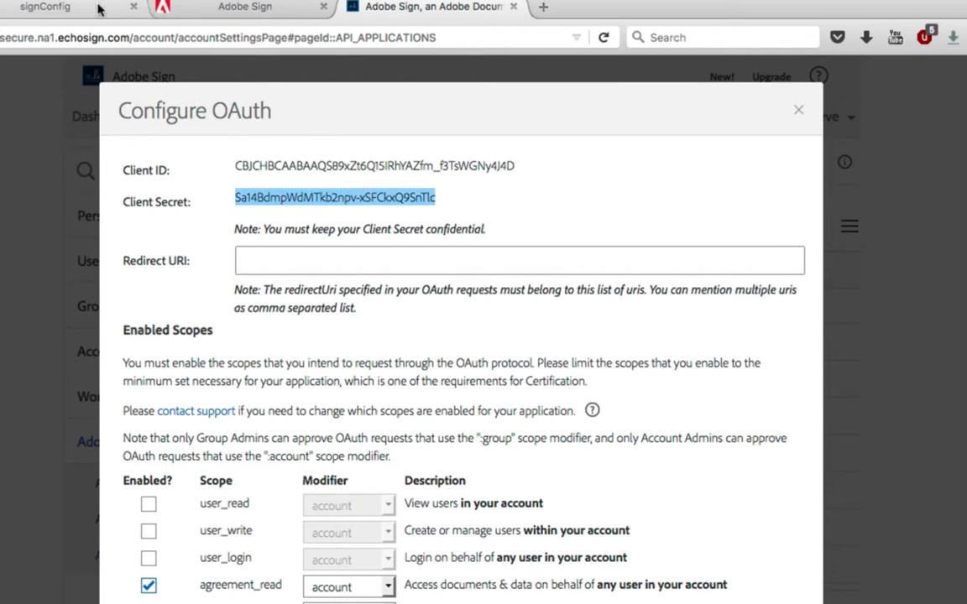
pyautogui.click(51, 7)
pyautogui.click(433, 167)
pyautogui.hotkey('ctrl', 'v')
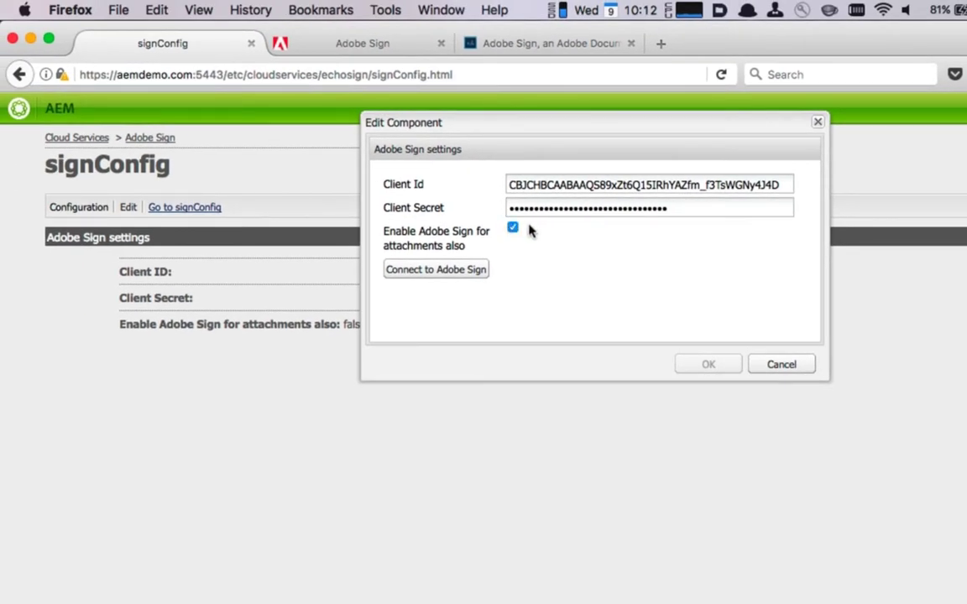
pyautogui.click(403, 68)
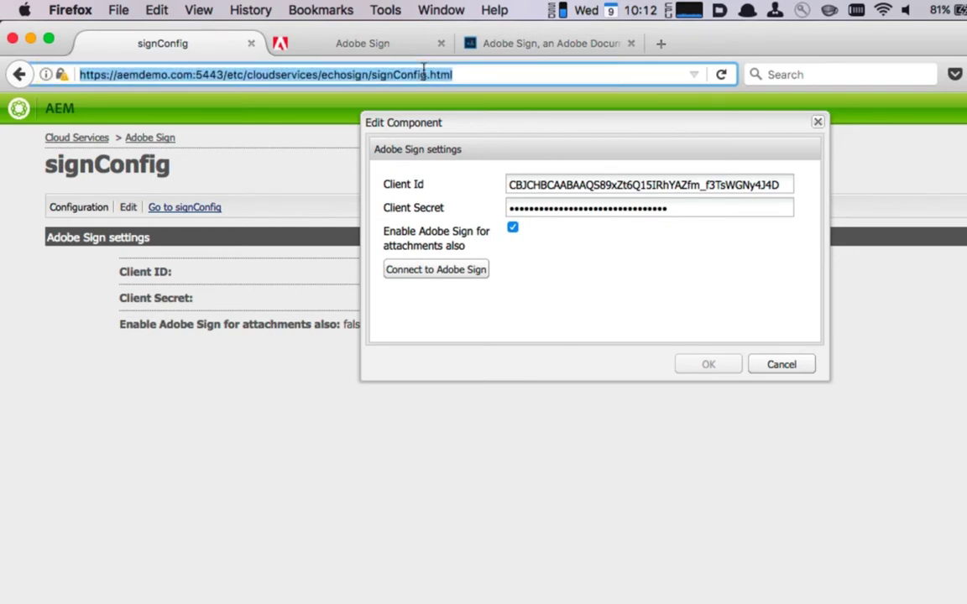
pyautogui.press('super+c')
pyautogui.click(461, 44)
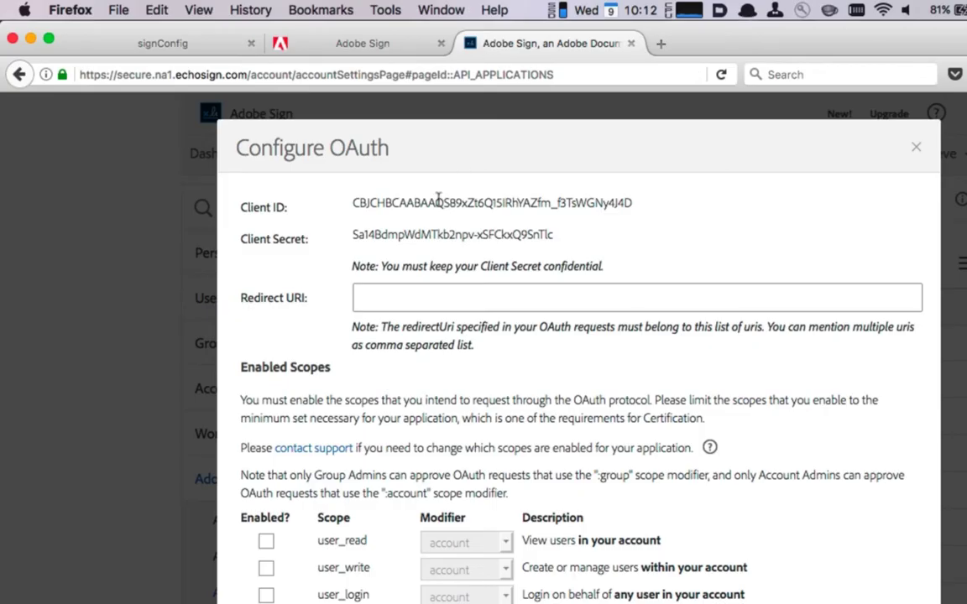
pyautogui.click(407, 285)
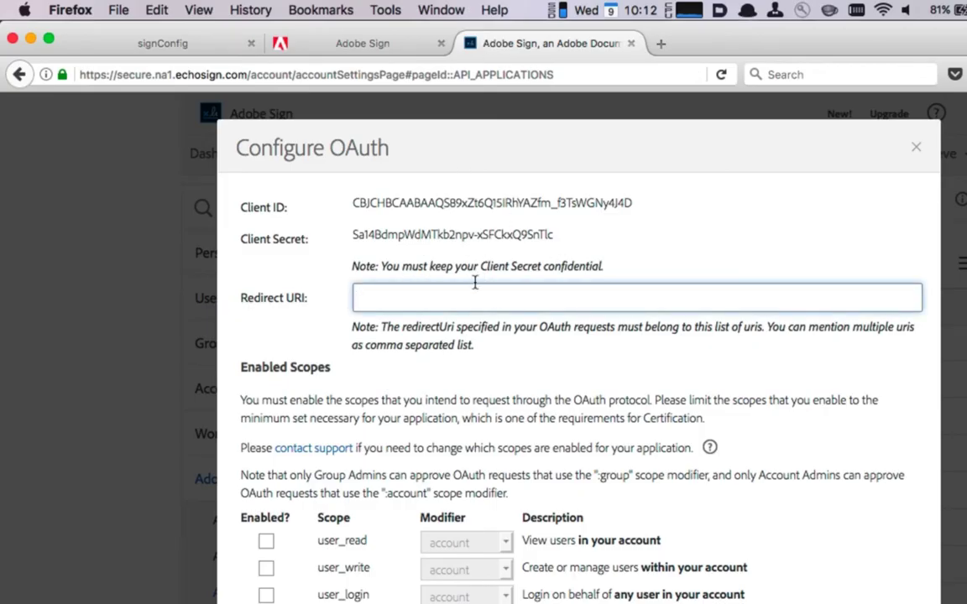
pyautogui.press('super+v')
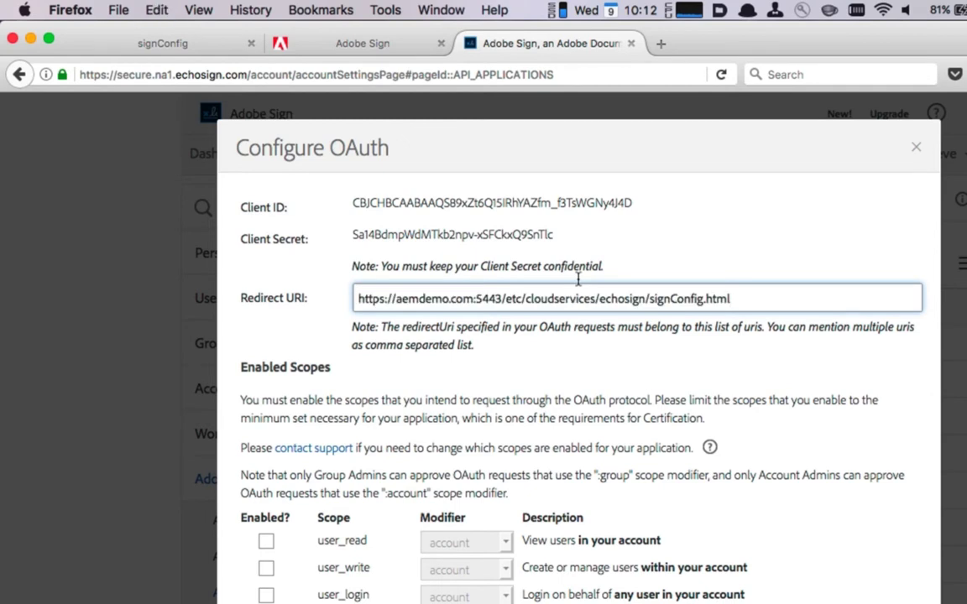
pyautogui.scroll(-5, 577, 280)
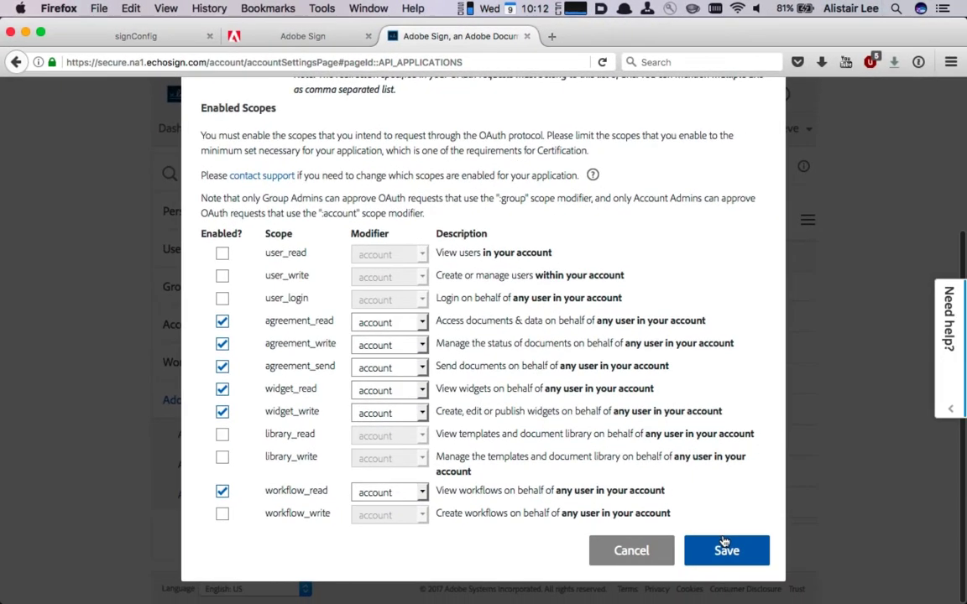
pyautogui.click(767, 579)
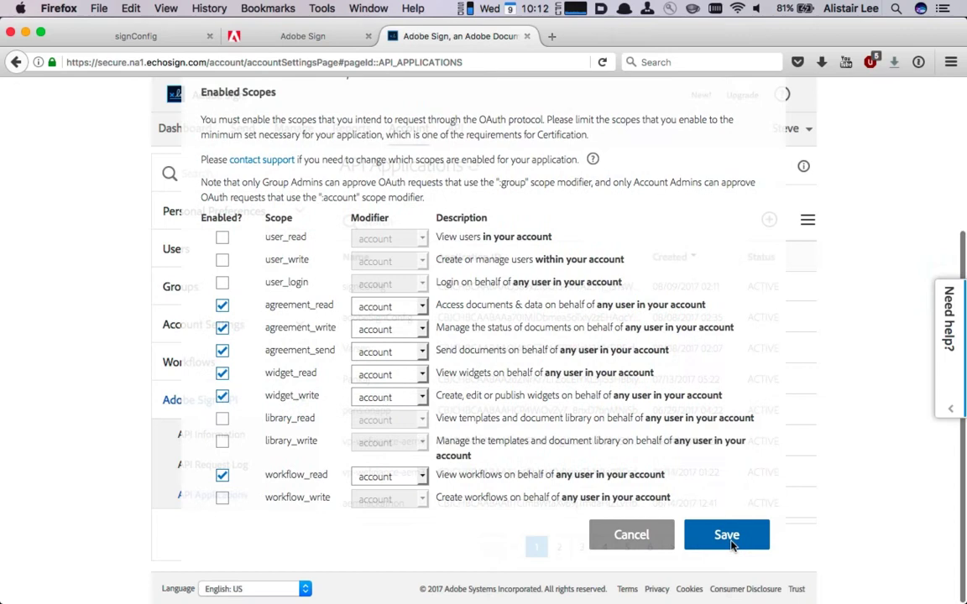
# Connect signConfig to Adobe Sign, leaving the page and allowing access on the consent screen.
pyautogui.click(144, 36)
pyautogui.click(362, 227)
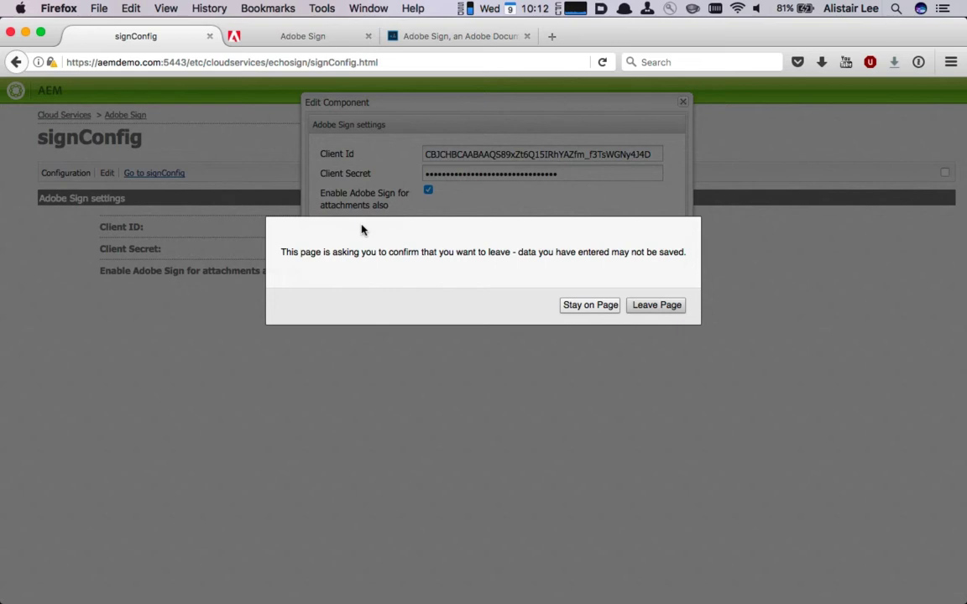
pyautogui.click(656, 304)
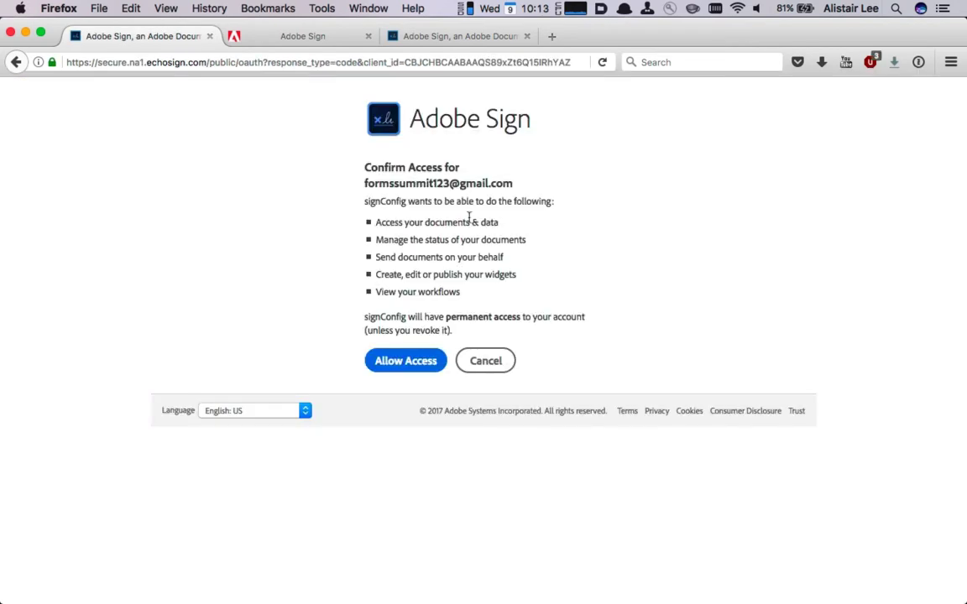
pyautogui.click(403, 358)
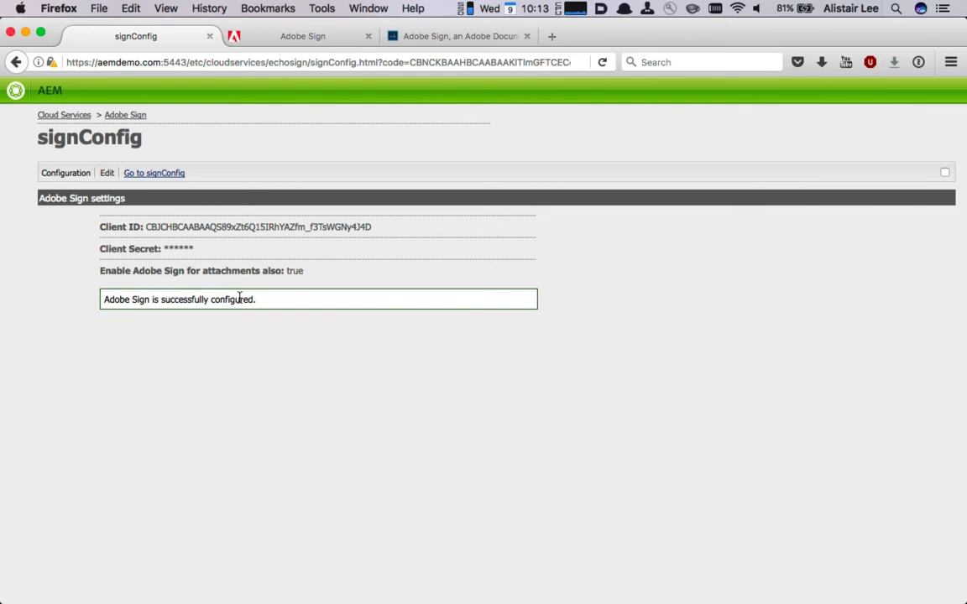
# Load the AEM server's start page by trimming the URL path, then go to Forms.
pyautogui.press('super+l')
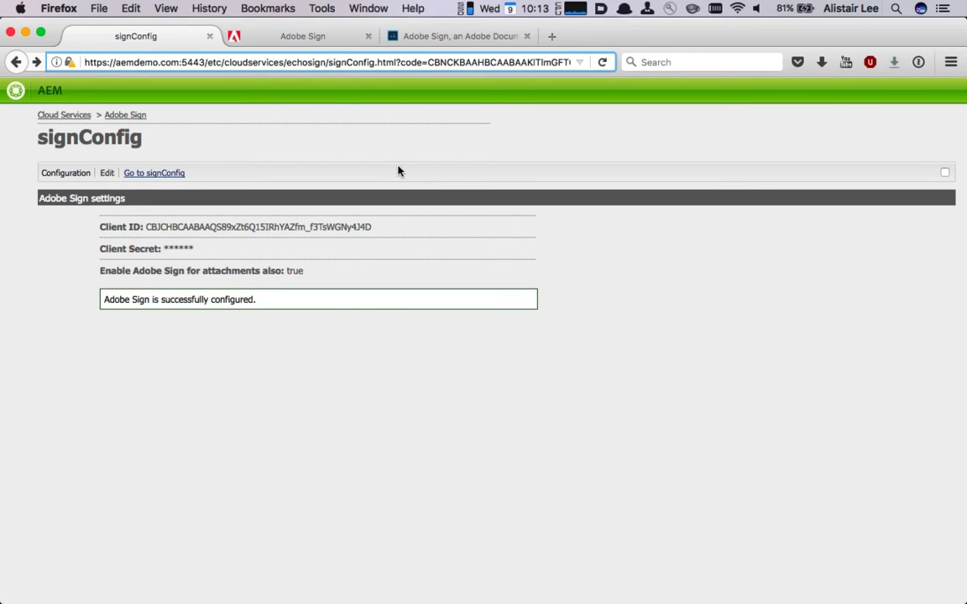
pyautogui.click(220, 56)
pyautogui.press('super+shift+Right')
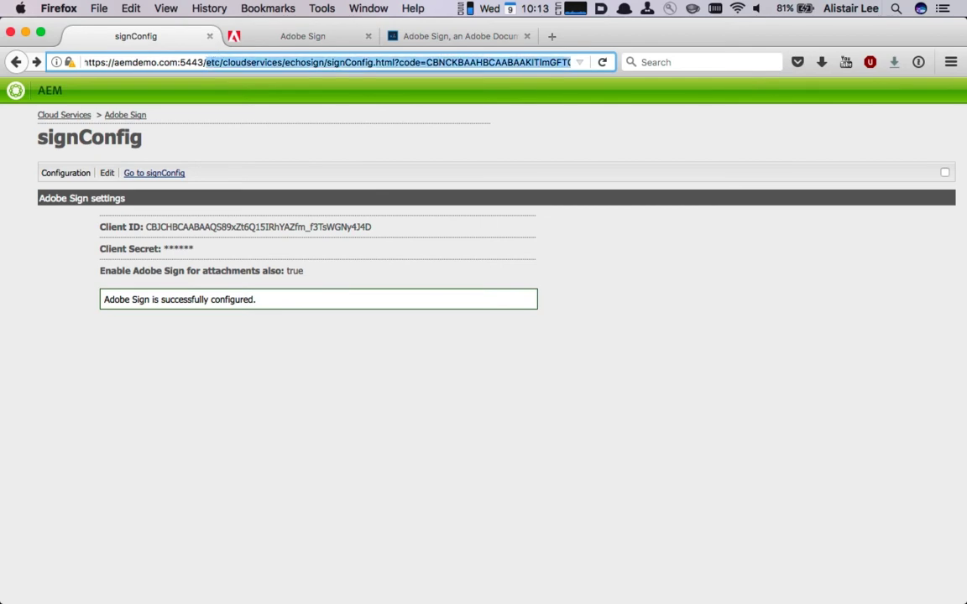
pyautogui.press('BackSpace')
pyautogui.press('Return')
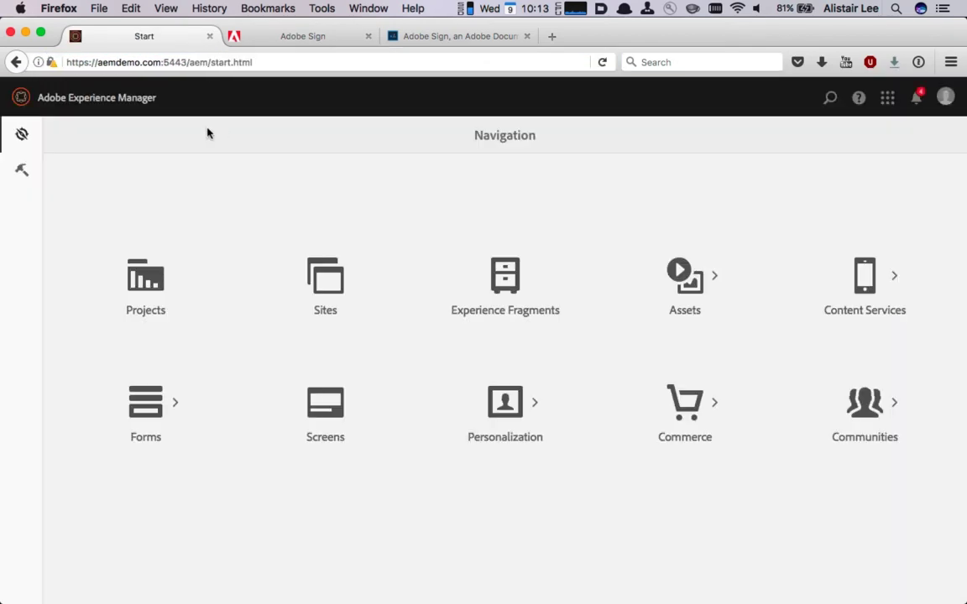
pyautogui.click(138, 404)
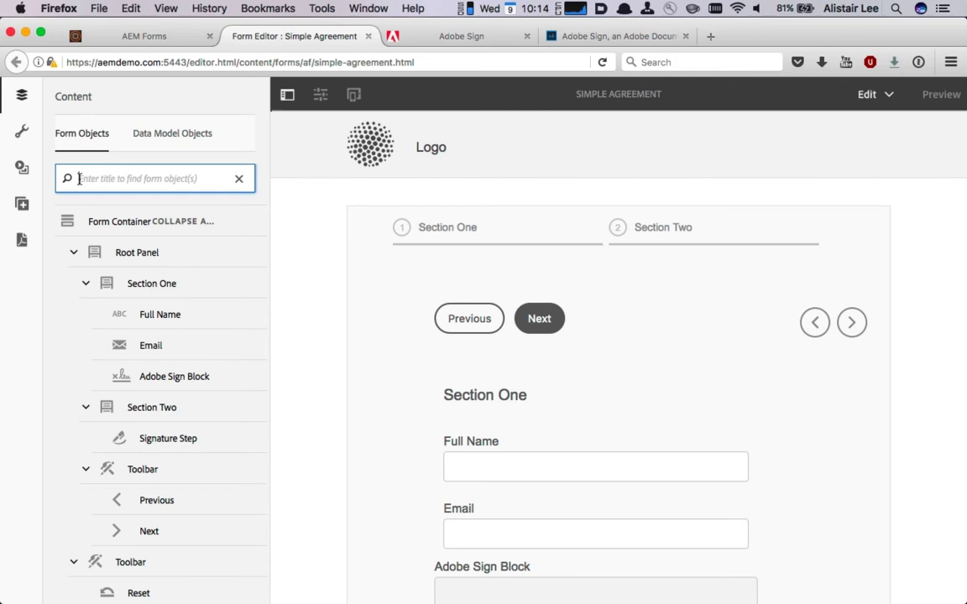
# In the Simple Agreement Form Container properties, expand Electronic Signature and list Adobe Sign cloud services to show signConfig.
pyautogui.click(100, 223)
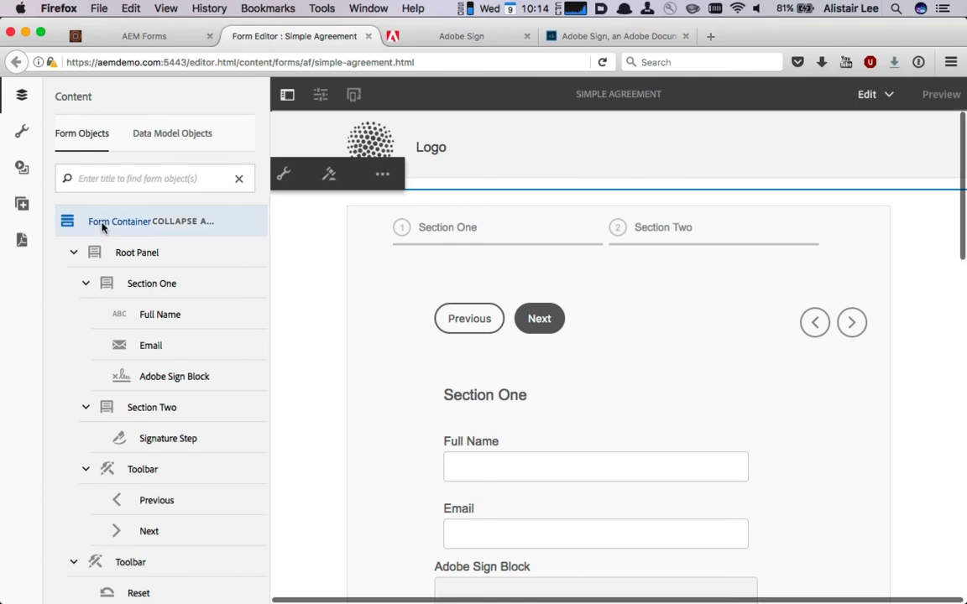
pyautogui.click(283, 174)
pyautogui.scroll(-5, 177, 272)
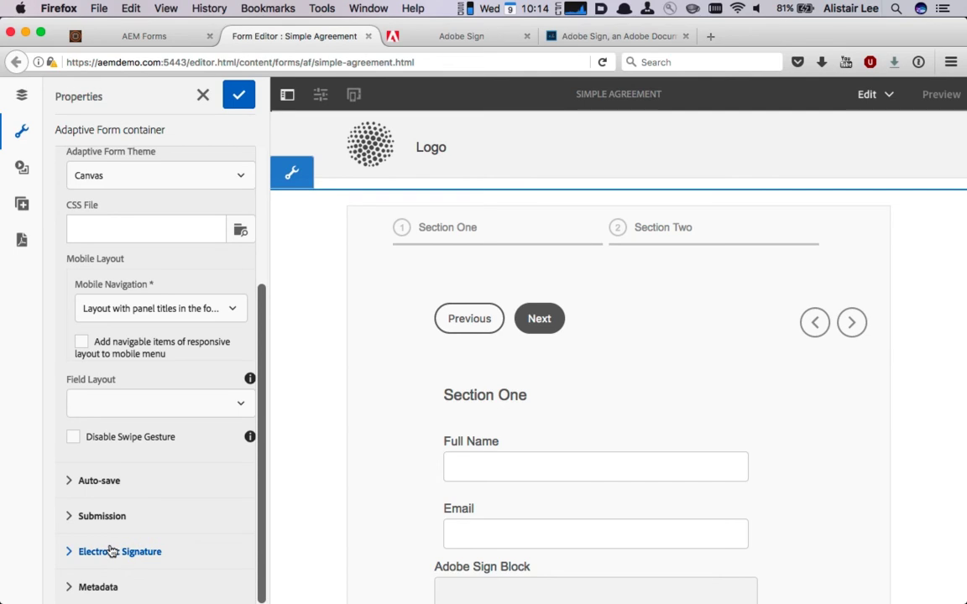
pyautogui.click(112, 551)
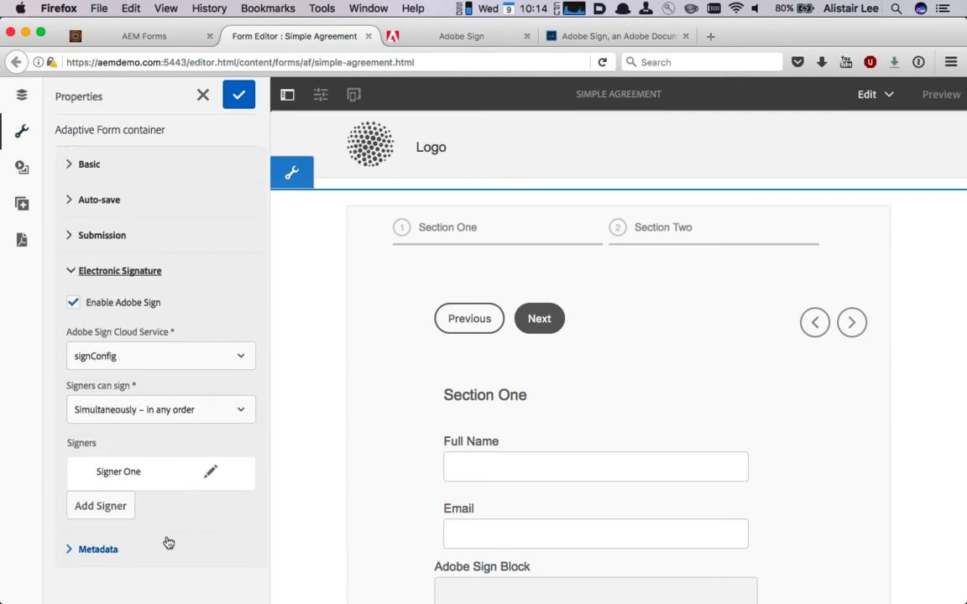
pyautogui.click(124, 358)
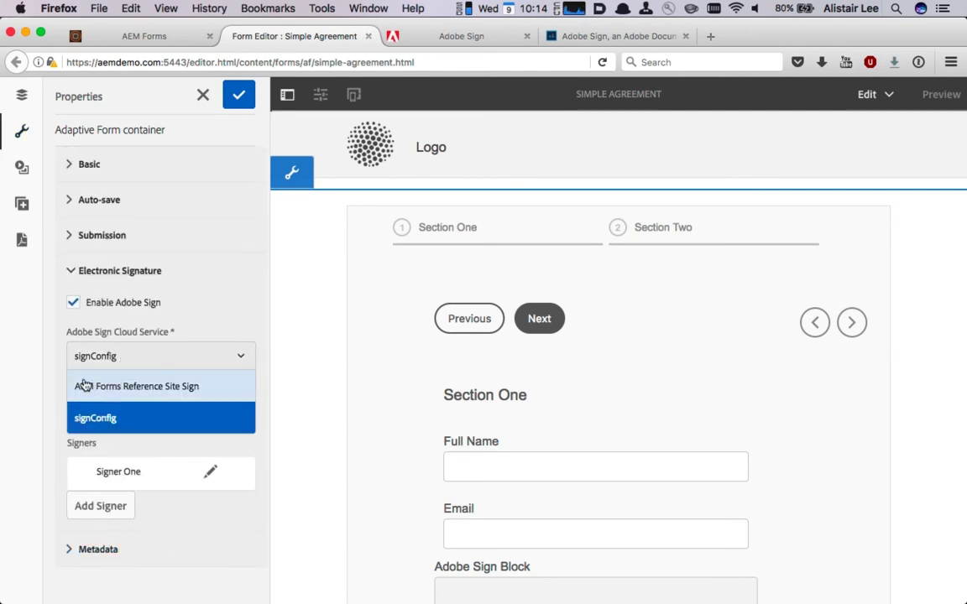